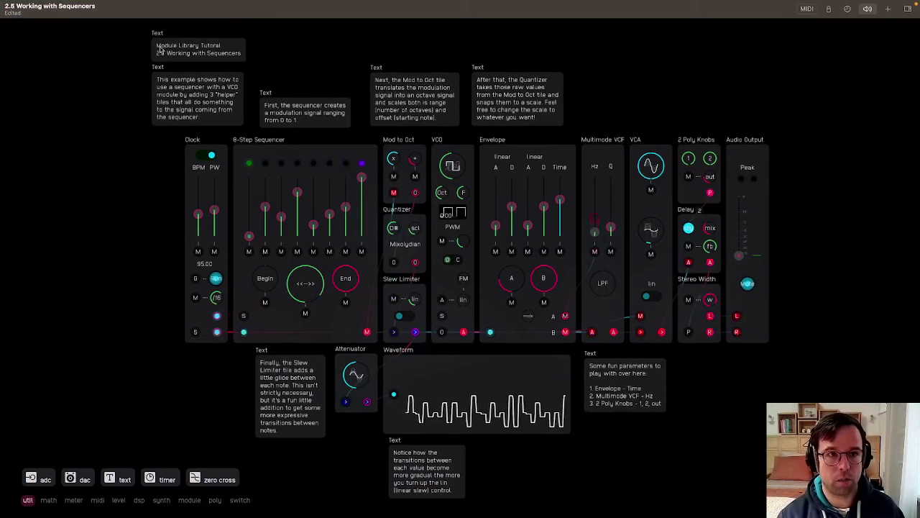
# Zoom in on the Module Library Tutorial notes and bring the sequencer explanation note into view.
pyautogui.scroll(2, 172, 45)
pyautogui.scroll(3, 173, 45)
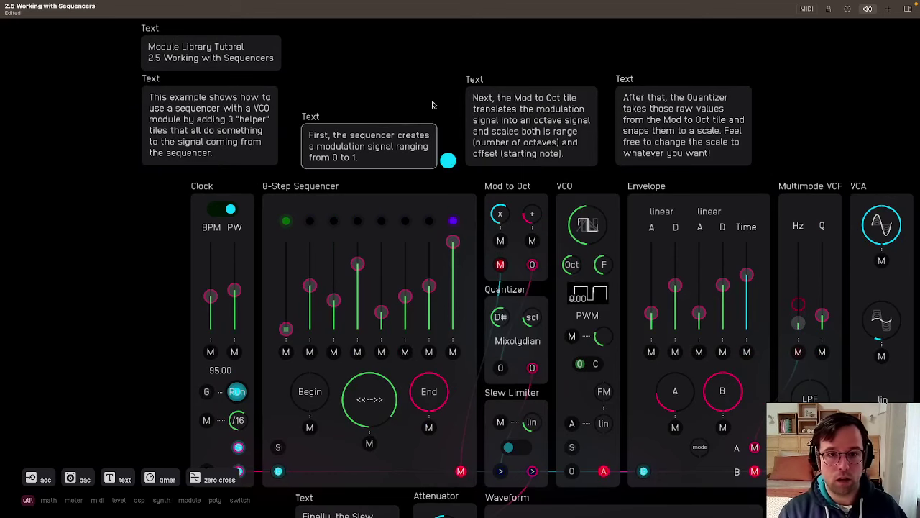
pyautogui.moveTo(431, 103); pyautogui.dragTo(391, 61)
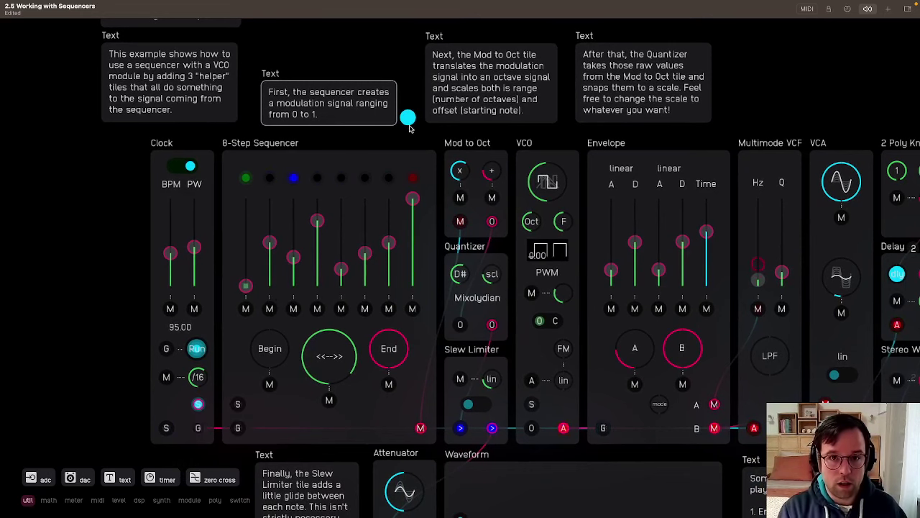
# Pan right across the top notes covering the sequencer, Mod to Oct and Quantizer tiles.
pyautogui.hscroll(5, 283, 170)
pyautogui.hscroll(2, 283, 170)
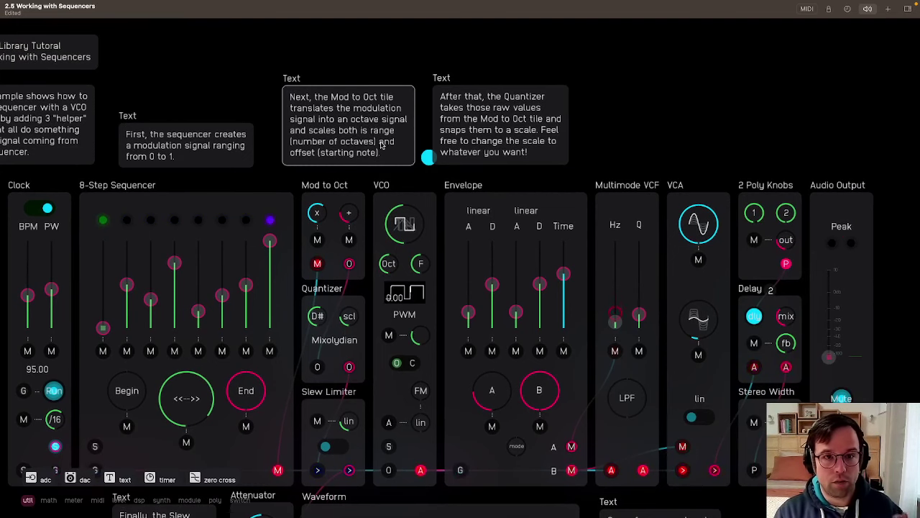
pyautogui.scroll(-2, 402, 143)
pyautogui.hscroll(-1, 402, 144)
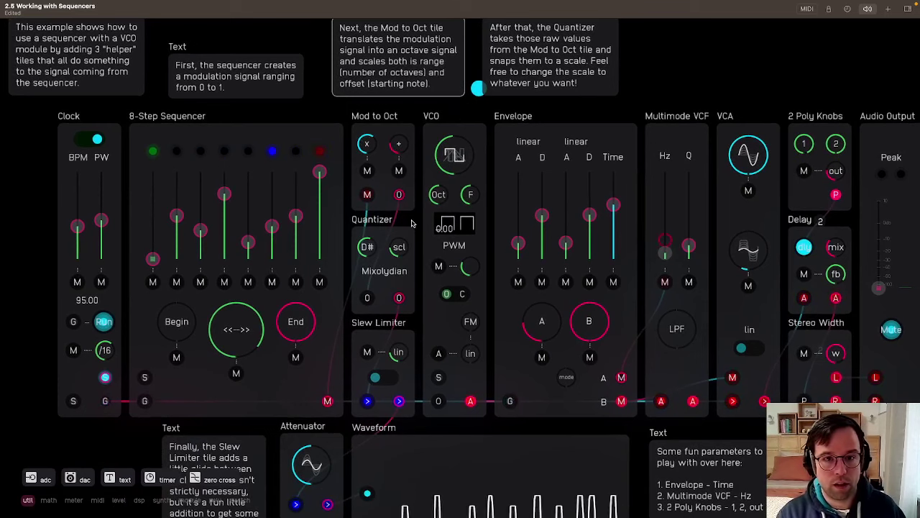
pyautogui.scroll(2, 411, 223)
pyautogui.hscroll(1, 411, 223)
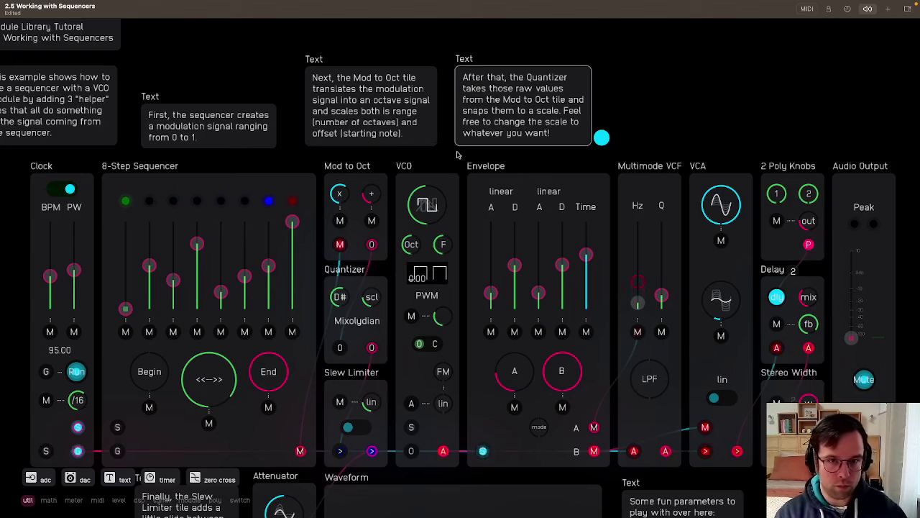
pyautogui.scroll(-5, 378, 152)
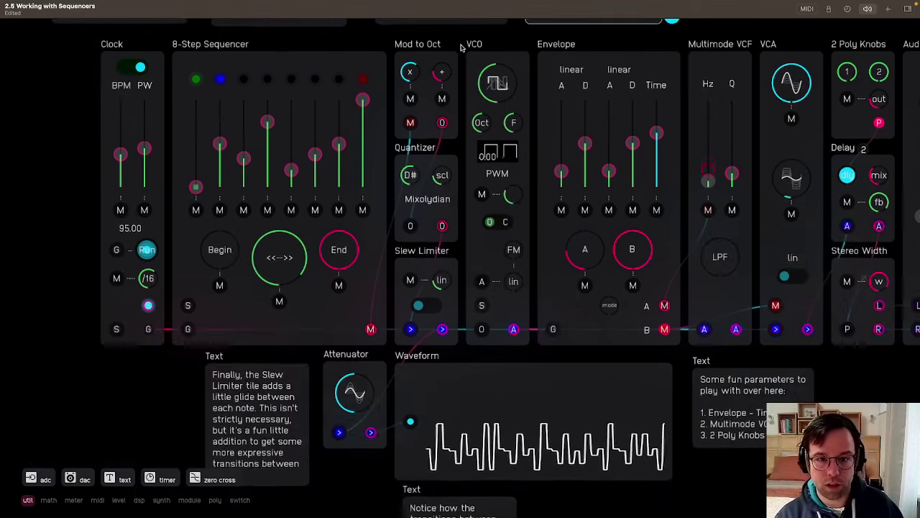
# Read the Slew Limiter and waveform notes below, then bring the module row back into view.
pyautogui.click(246, 394)
pyautogui.scroll(-2, 247, 373)
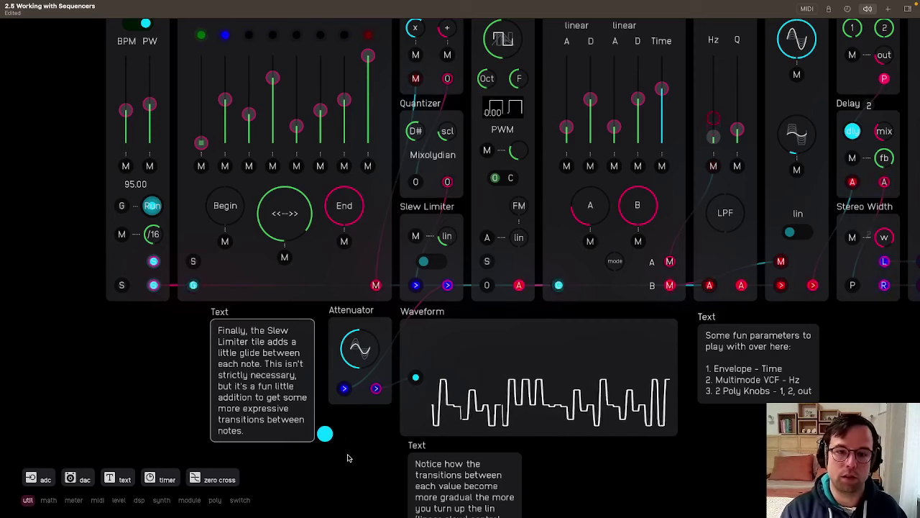
pyautogui.scroll(-2, 348, 457)
pyautogui.hscroll(2, 347, 457)
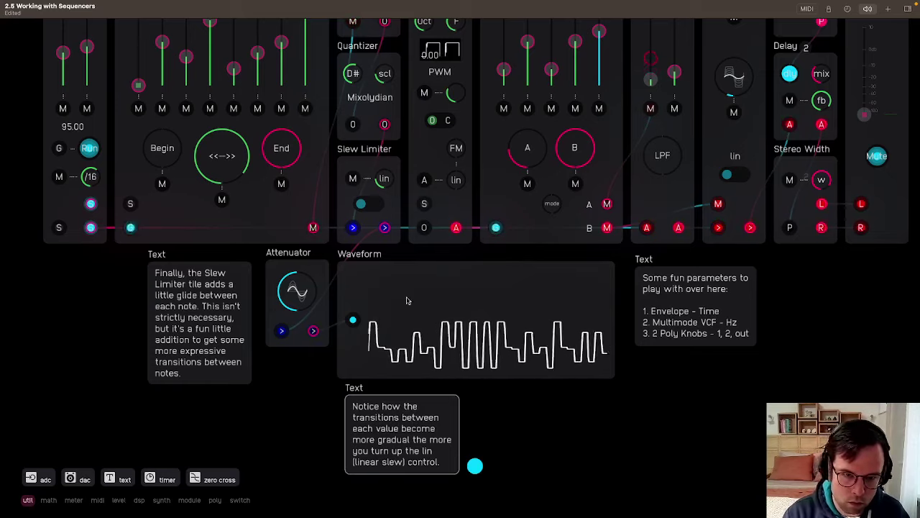
pyautogui.moveTo(787, 311); pyautogui.dragTo(644, 457)
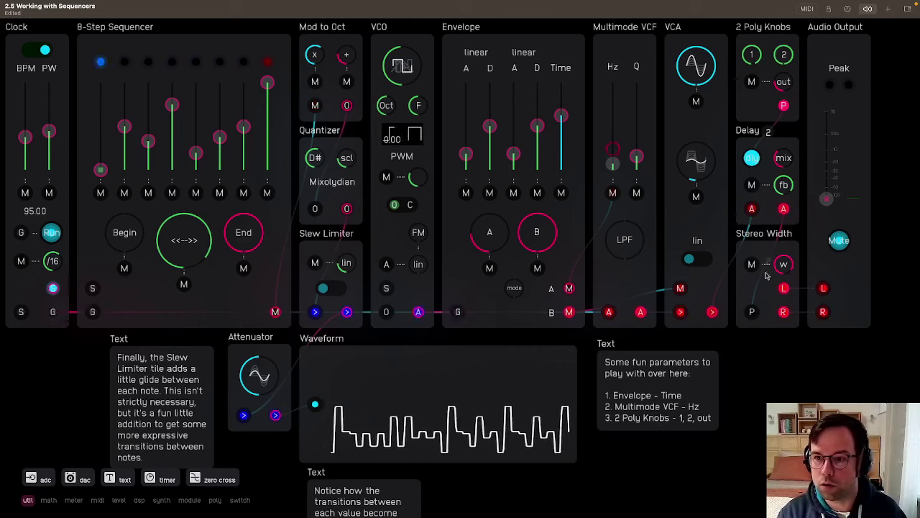
# Raise the Audio Output volume fader until the meter shows the sequence.
pyautogui.moveTo(826, 199); pyautogui.dragTo(835, 163)
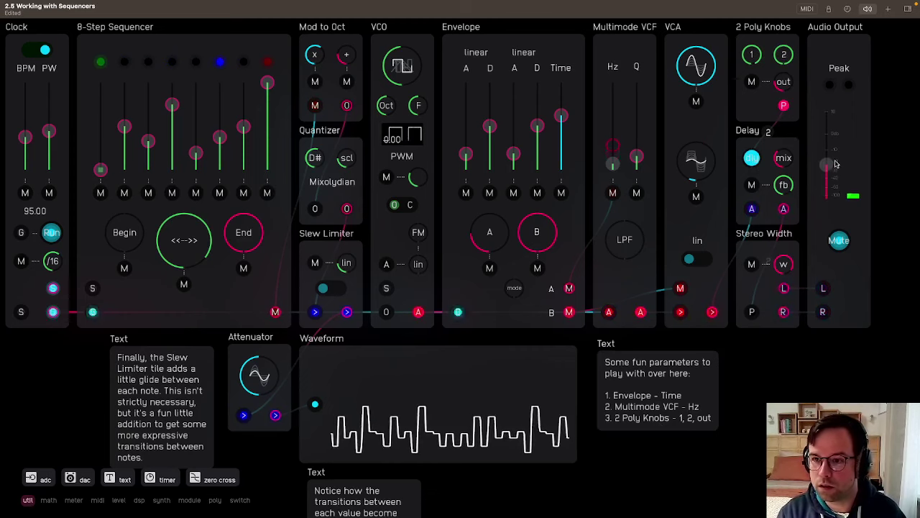
# Zoom out to the whole patch and select the 8-Step Sequencer and Mod to Oct tiles.
pyautogui.scroll(-3, 769, 294)
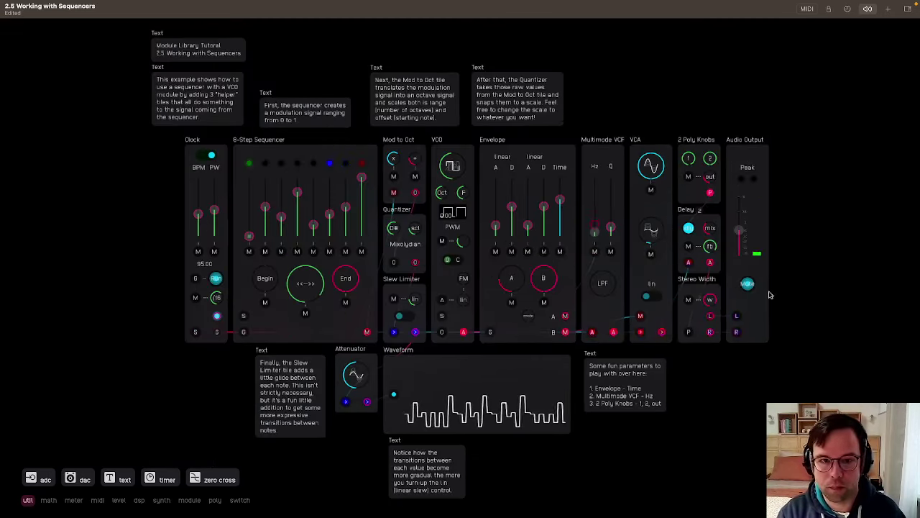
pyautogui.click(293, 169)
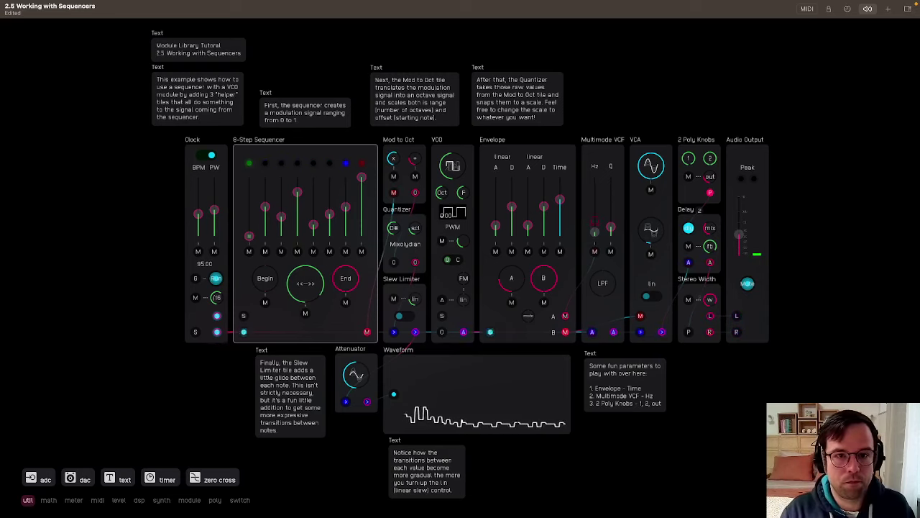
pyautogui.click(416, 165)
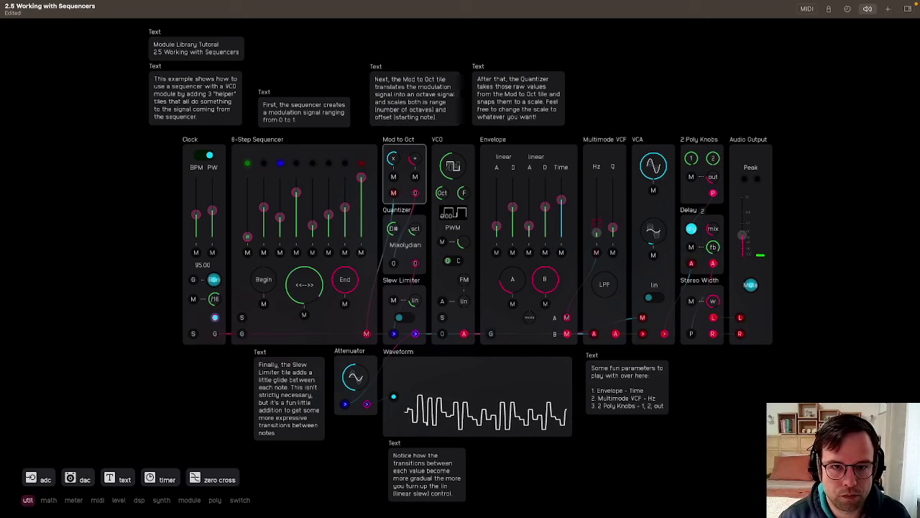
pyautogui.rightClick(415, 160)
# Dismiss the module category list and lower the fourth 8-Step Sequencer step.
pyautogui.click(414, 165)
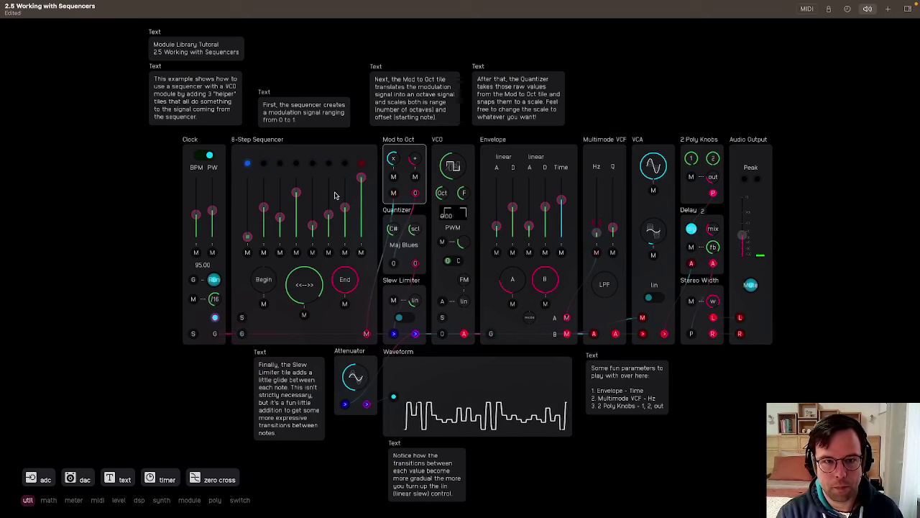
pyautogui.moveTo(298, 213)
pyautogui.mouseDown()
pyautogui.moveTo(296, 231)
pyautogui.moveTo(284, 201)
pyautogui.mouseUp()
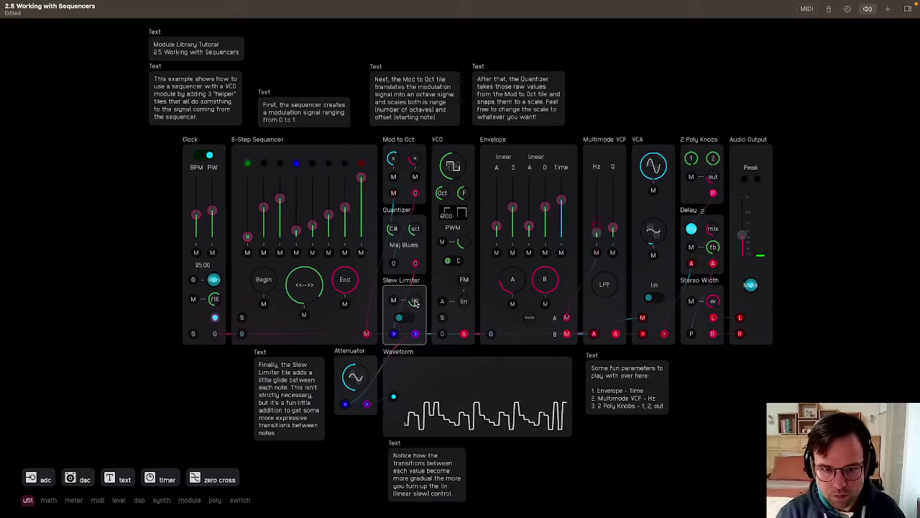
# Turn the Slew Limiter's lin knob up so the notes glide and the waveform steps slope.
pyautogui.moveTo(416, 304); pyautogui.dragTo(416, 287)
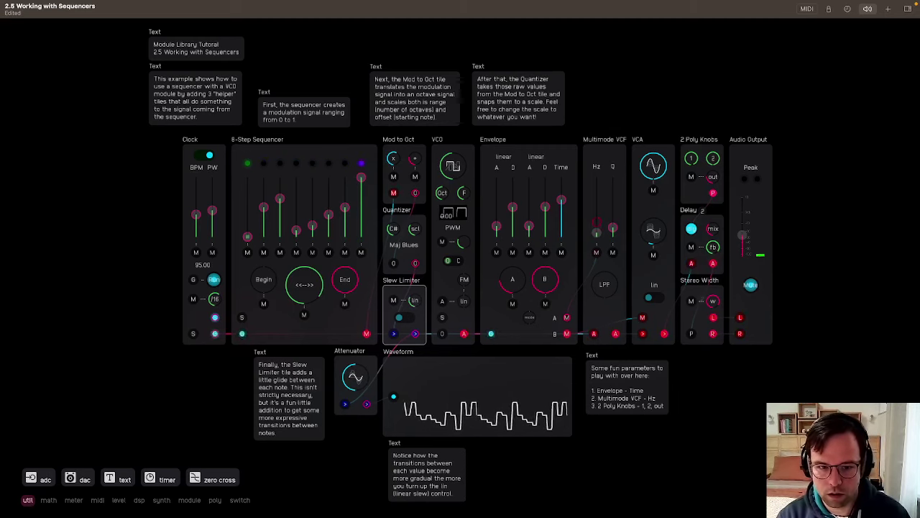
pyautogui.moveTo(416, 288); pyautogui.dragTo(416, 281)
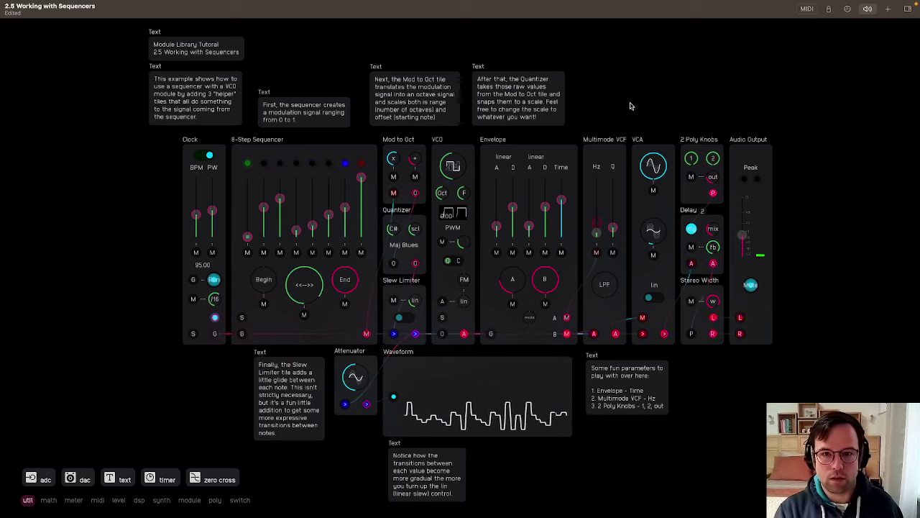
pyautogui.hscroll(3, 630, 105)
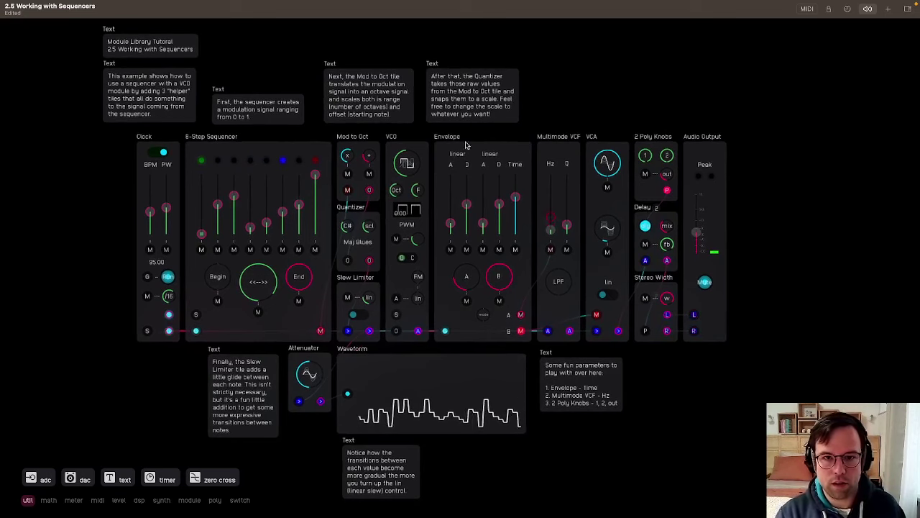
# Lower the Envelope's Time slider, then nudge it back up slightly.
pyautogui.click(474, 183)
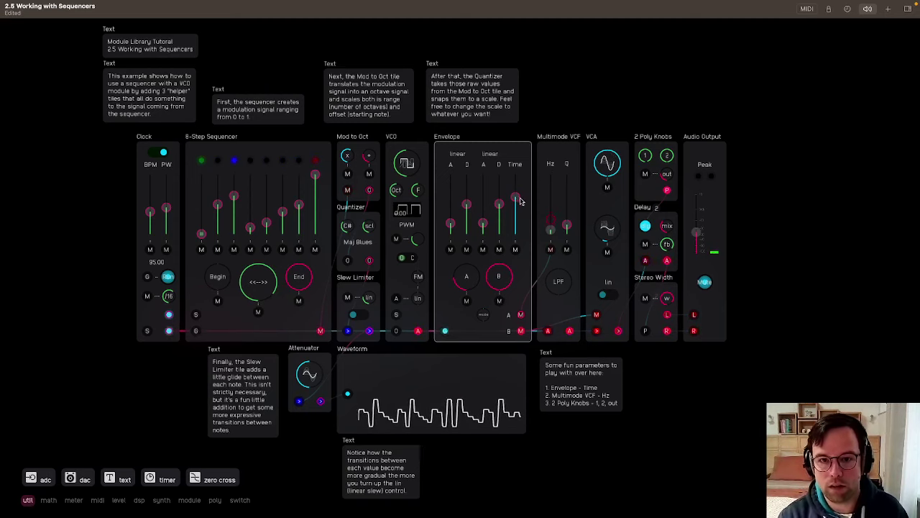
pyautogui.moveTo(516, 200); pyautogui.dragTo(515, 205)
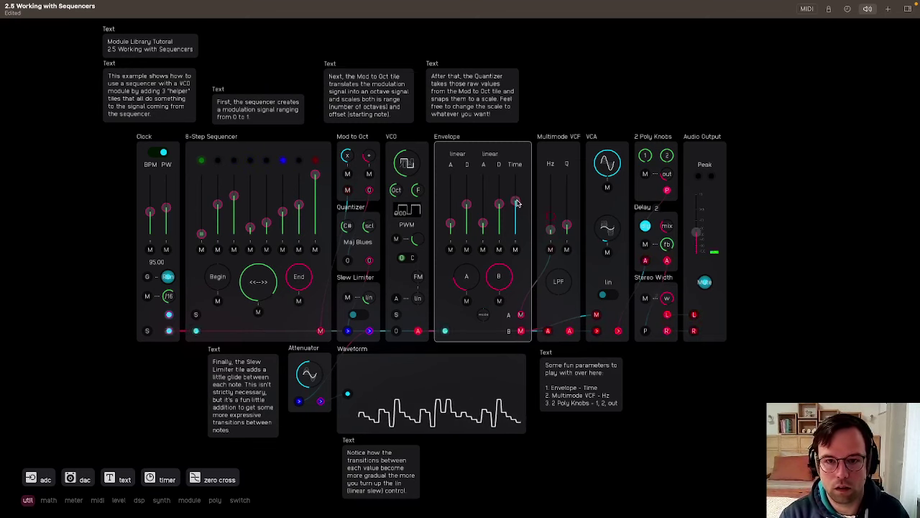
pyautogui.moveTo(517, 200)
pyautogui.mouseDown()
pyautogui.moveTo(517, 185)
pyautogui.moveTo(515, 207)
pyautogui.moveTo(516, 197)
pyautogui.mouseUp()
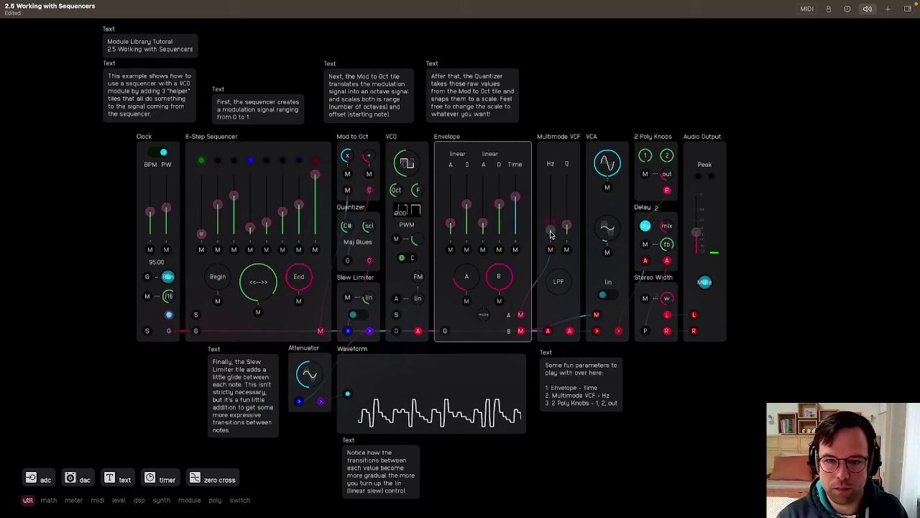
# Sweep the Multimode VCF Hz slider up, then back down.
pyautogui.moveTo(552, 234); pyautogui.dragTo(555, 199)
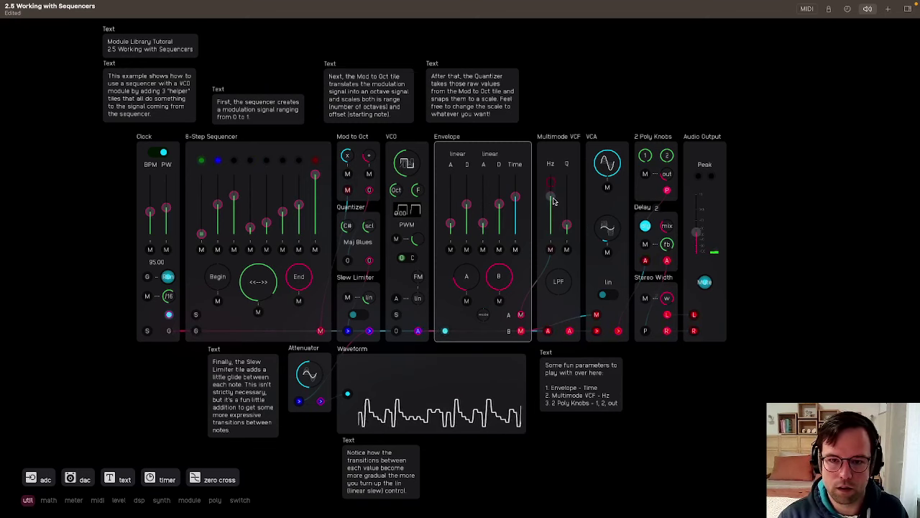
pyautogui.moveTo(552, 207); pyautogui.dragTo(552, 237)
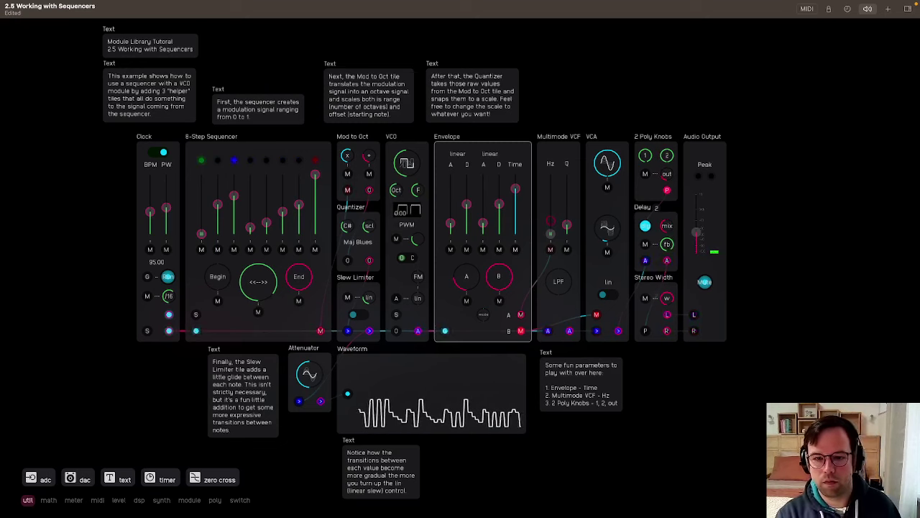
# Deselect the Envelope, pull the Audio Output level down, and select the 8-Step Sequencer.
pyautogui.click(717, 84)
pyautogui.hscroll(-2, 717, 84)
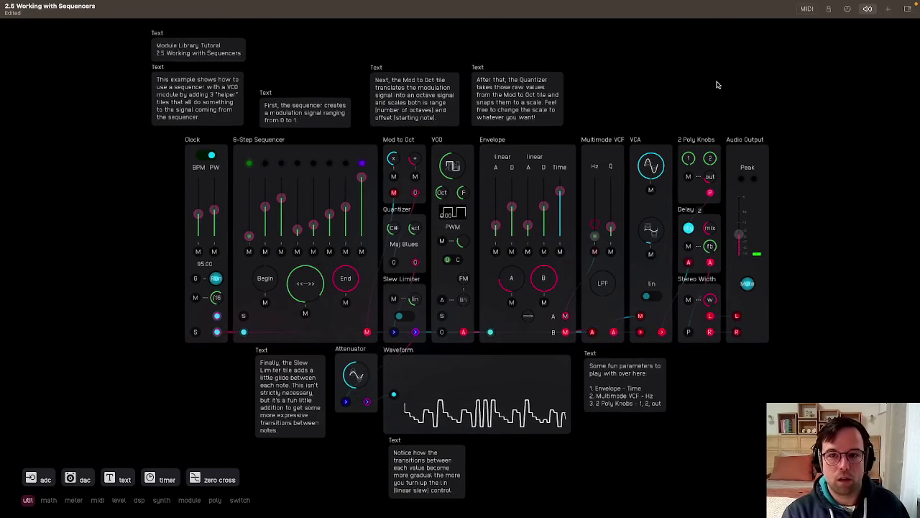
pyautogui.moveTo(736, 237); pyautogui.dragTo(742, 261)
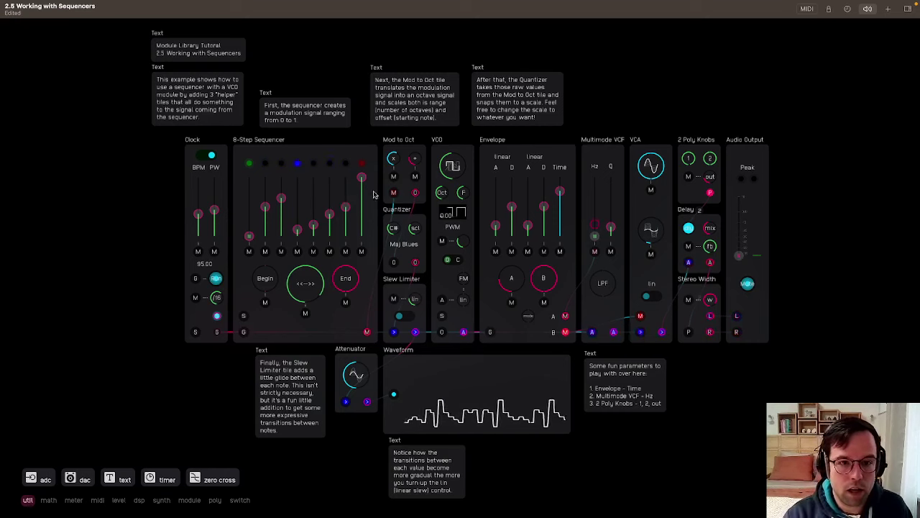
pyautogui.click(278, 157)
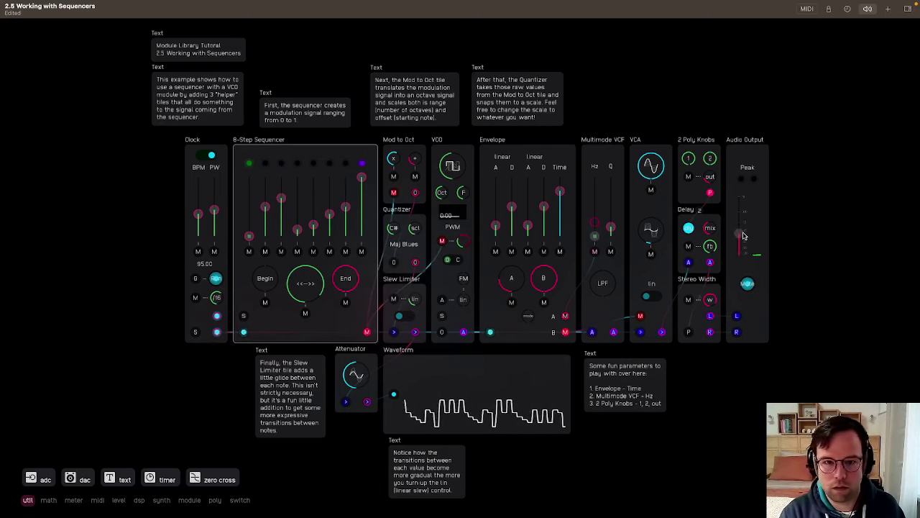
# Cycle the VCO waveform from square through triangle (Overdrive) to the Supersaw sawtooth.
pyautogui.click(451, 166)
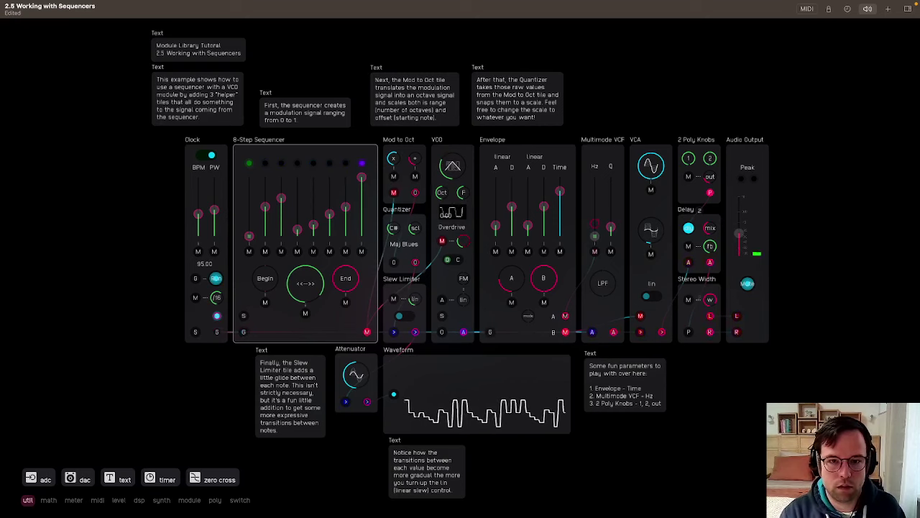
pyautogui.click(452, 166)
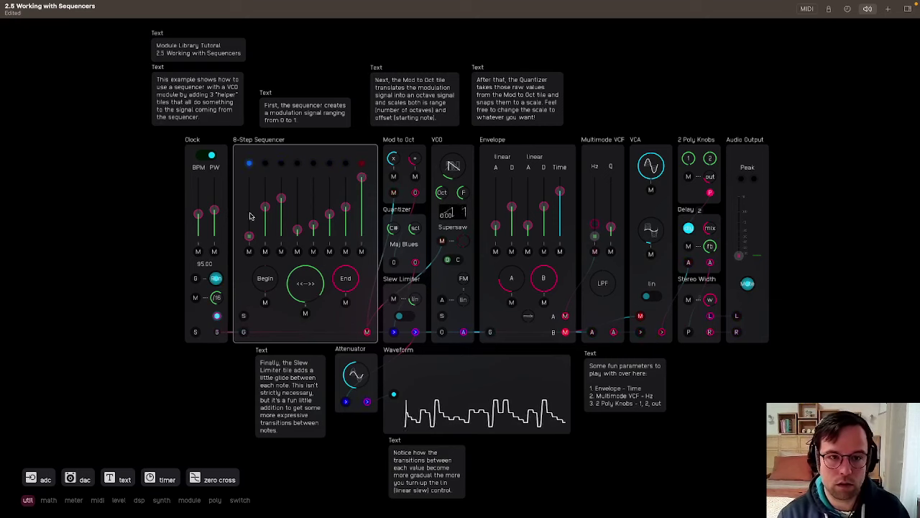
# Lower the eighth step, raise steps 7, 4 and 5, then bring step 8 back up.
pyautogui.click(359, 194)
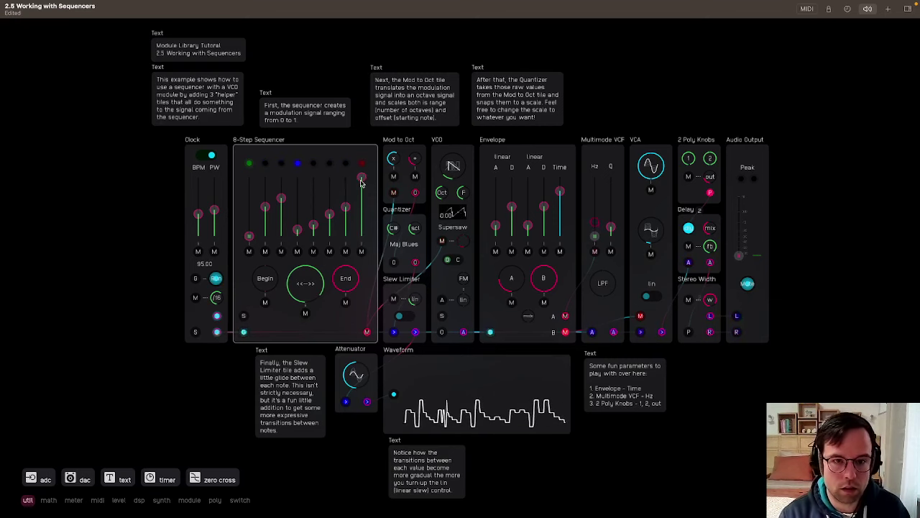
pyautogui.moveTo(345, 208); pyautogui.dragTo(344, 213)
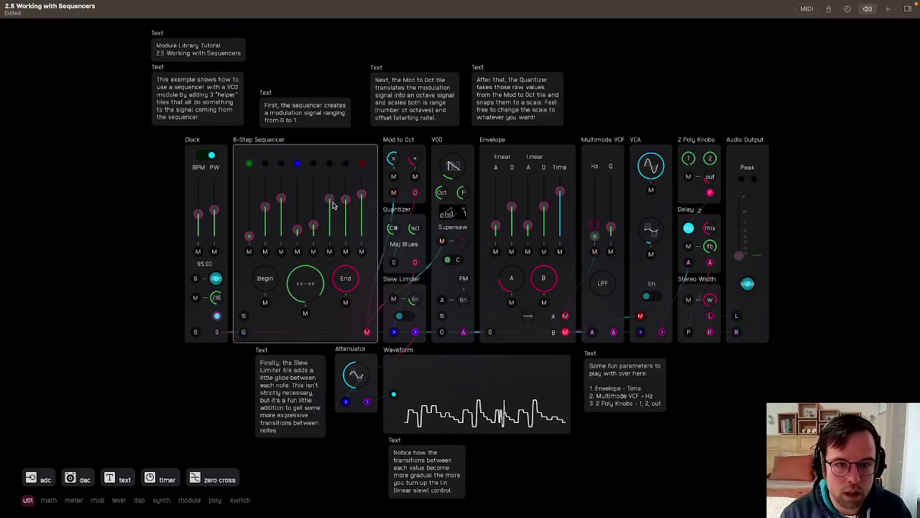
pyautogui.moveTo(332, 207)
pyautogui.mouseDown()
pyautogui.moveTo(312, 226)
pyautogui.moveTo(313, 207)
pyautogui.moveTo(298, 232)
pyautogui.moveTo(307, 203)
pyautogui.moveTo(270, 206)
pyautogui.moveTo(250, 234)
pyautogui.moveTo(249, 209)
pyautogui.mouseUp()
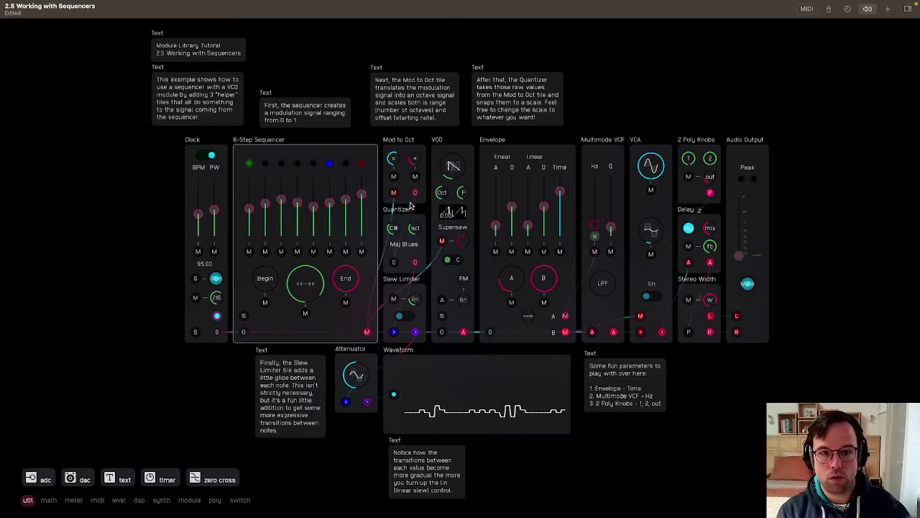
pyautogui.moveTo(363, 195); pyautogui.dragTo(371, 163)
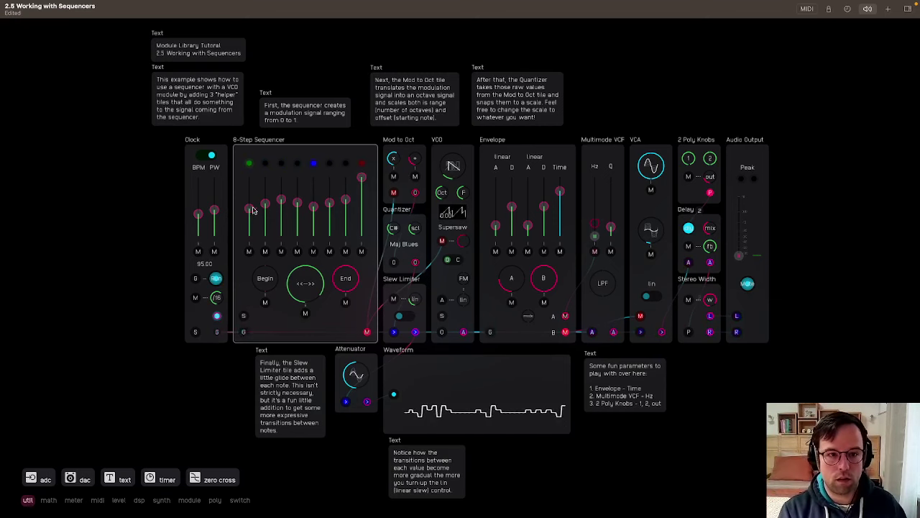
# Return the accidentally moved sequencer tile, lower step 2, and reshape steps 3 to 5.
pyautogui.moveTo(255, 211); pyautogui.dragTo(314, 166)
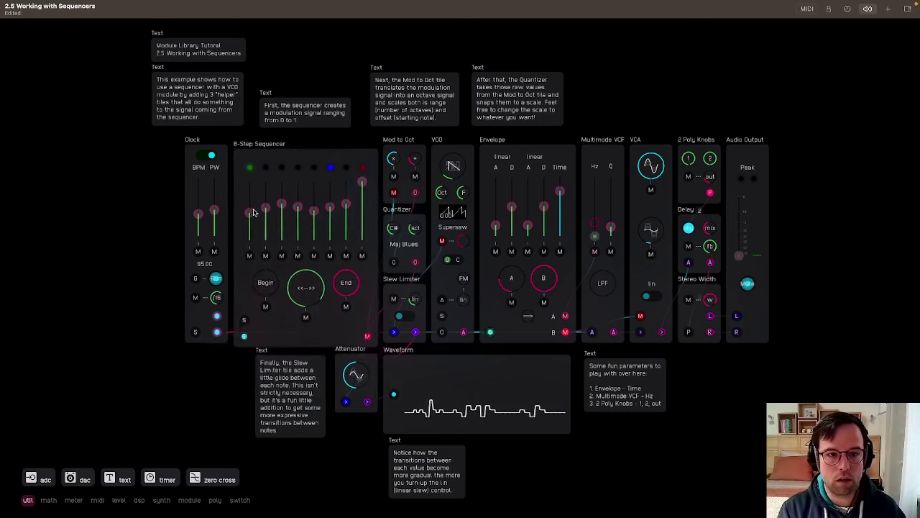
pyautogui.moveTo(270, 204); pyautogui.dragTo(270, 230)
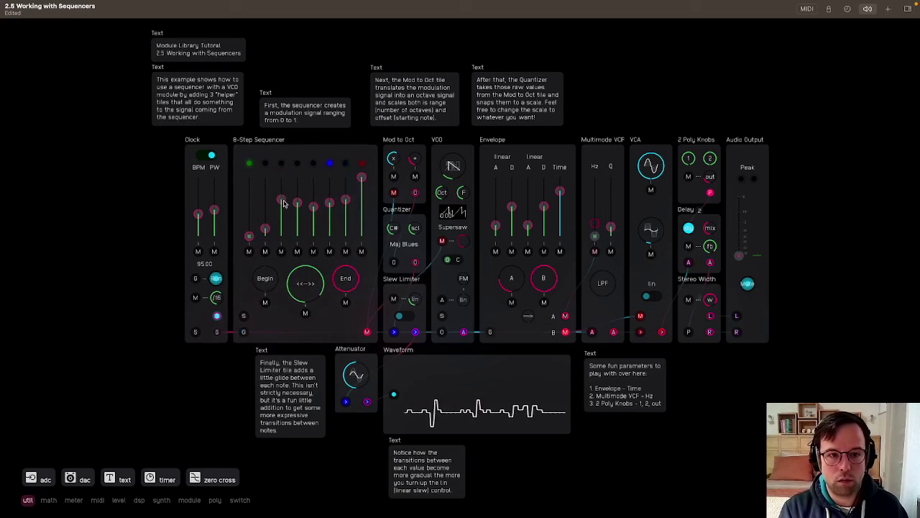
pyautogui.moveTo(281, 199)
pyautogui.mouseDown()
pyautogui.moveTo(281, 212)
pyautogui.moveTo(297, 197)
pyautogui.moveTo(316, 218)
pyautogui.moveTo(330, 197)
pyautogui.mouseUp()
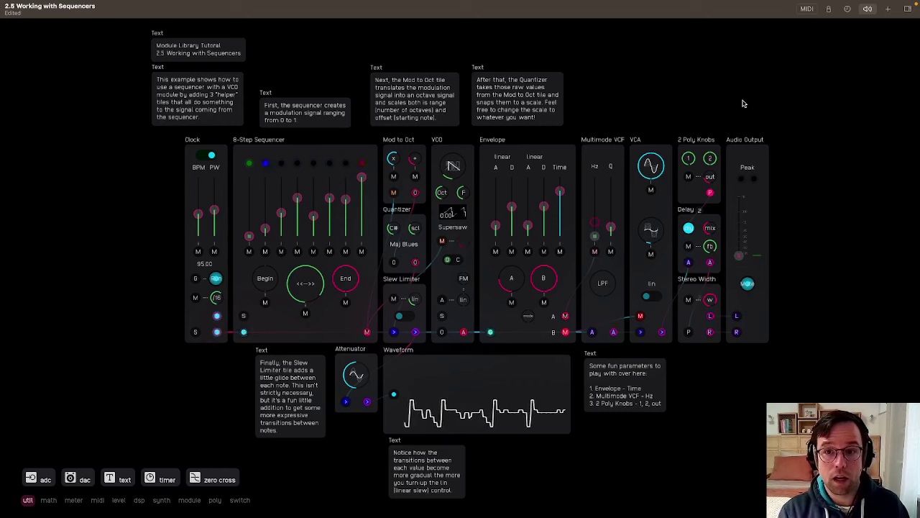